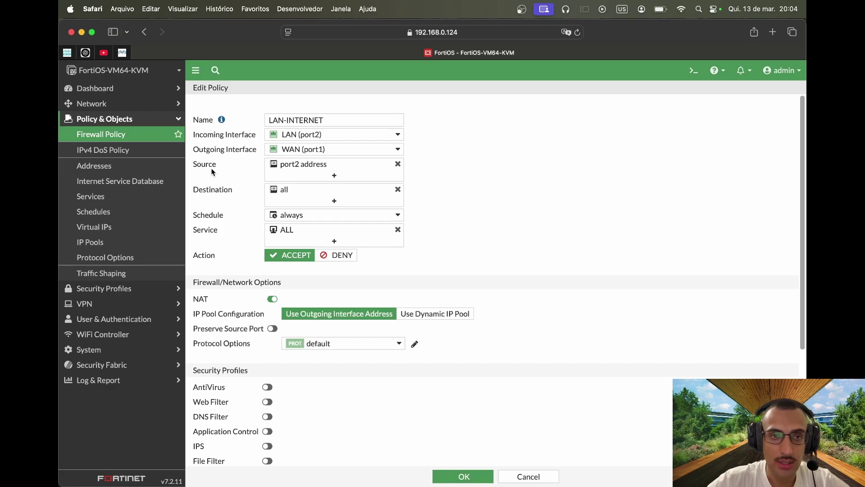
Step: Review the source and destination addresses of the LAN-INTERNET policy and save the policy
{"action": "mouse_move", "coordinate": [289, 167]}
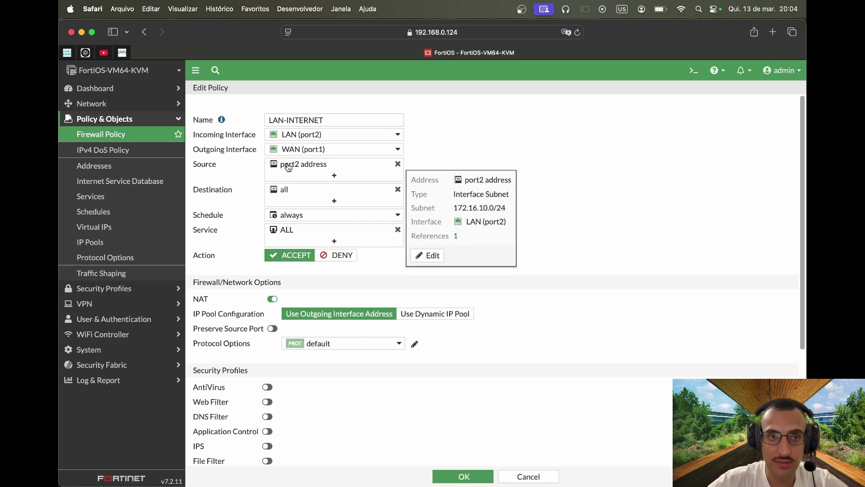
{"action": "mouse_move", "coordinate": [283, 191]}
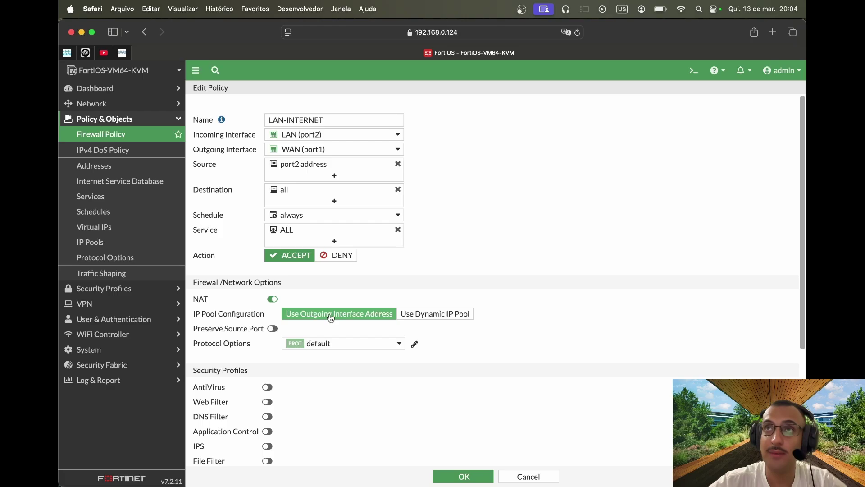
{"action": "left_click", "coordinate": [440, 473]}
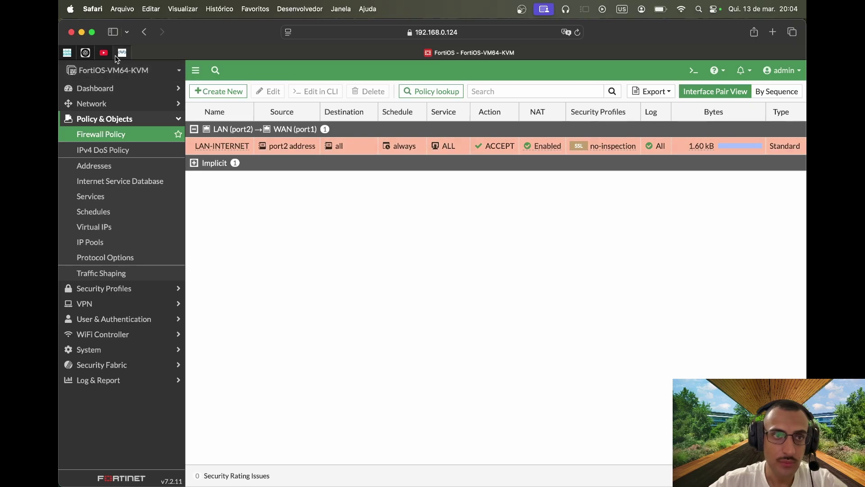
Step: Switch to the network topology, open the VPC9 console in iTerm2 and request an address with ip dhcp
{"action": "left_click", "coordinate": [116, 54]}
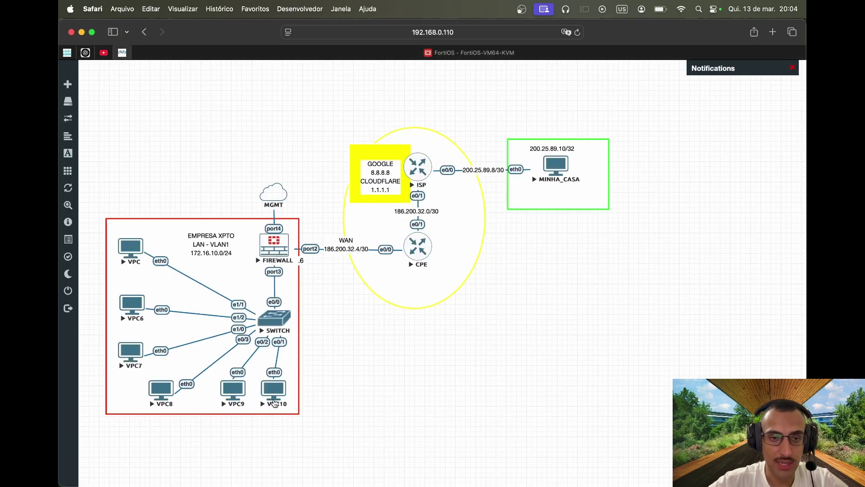
{"action": "left_click", "coordinate": [237, 388]}
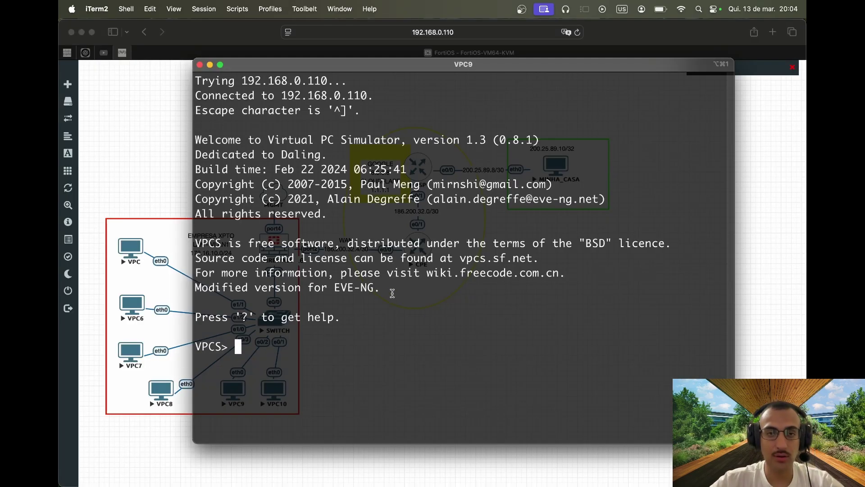
{"action": "type", "text": "ip dhcp"}
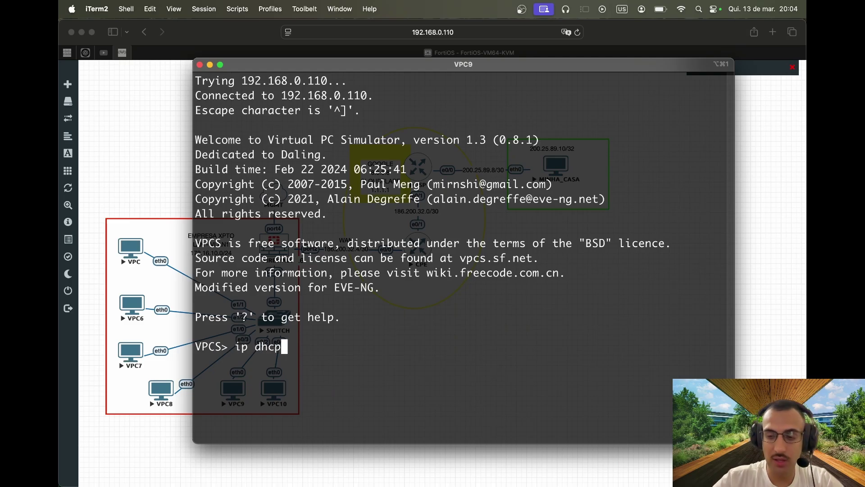
{"action": "key", "text": "Return"}
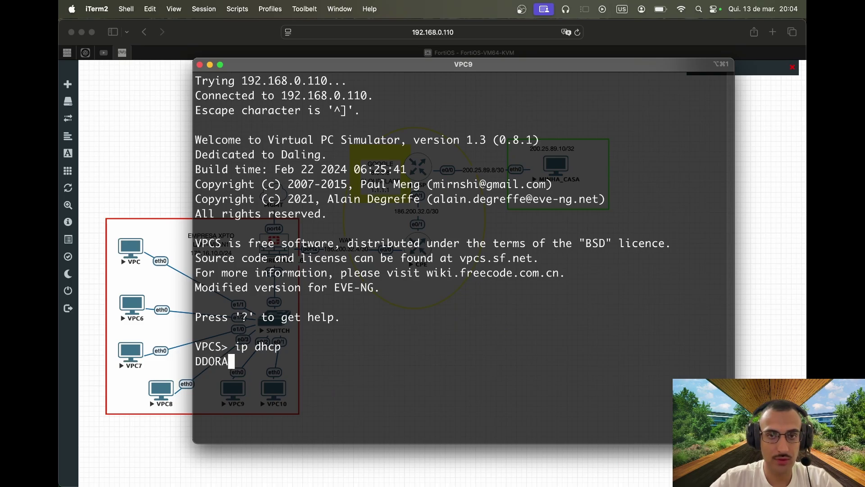
{"action": "key", "text": "Return"}
{"action": "key", "text": "Return"}
{"action": "key", "text": "Return"}
{"action": "key", "text": "Return"}
{"action": "key", "text": "Return"}
{"action": "key", "text": "Return"}
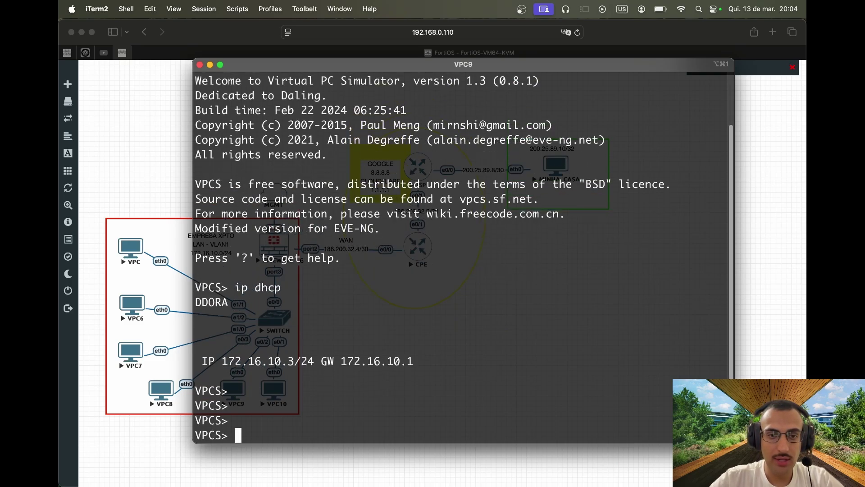
{"action": "key", "text": "Return"}
{"action": "key", "text": "Return"}
{"action": "key", "text": "Return"}
{"action": "key", "text": "Return"}
{"action": "key", "text": "Return"}
{"action": "key", "text": "Return"}
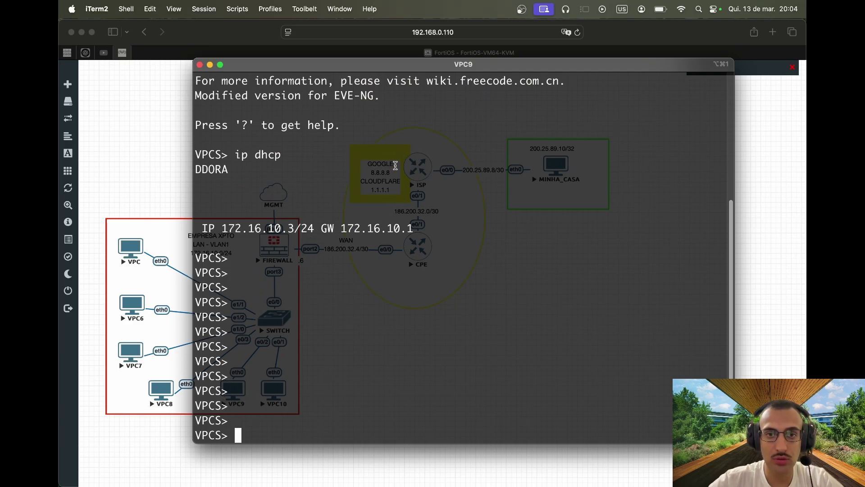
Step: Ping 8.8.8.8 from the VPC9 console to generate outbound traffic
{"action": "type", "text": "ping "}
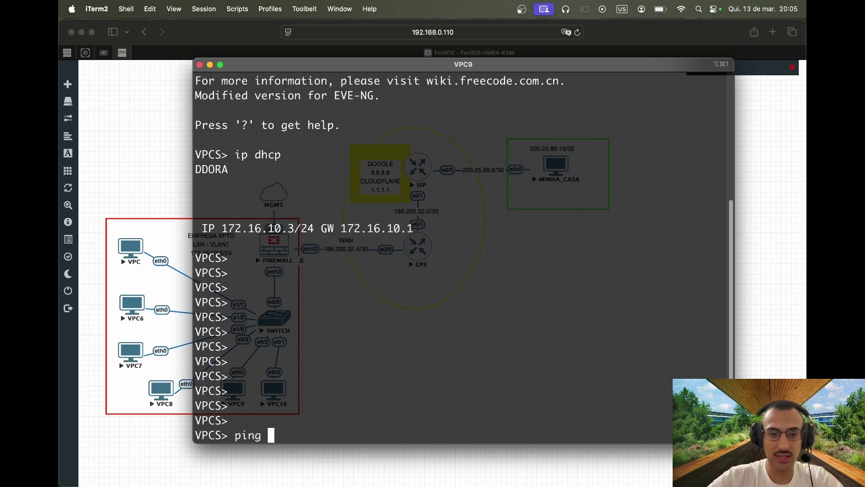
{"action": "type", "text": "8.8.8.8"}
{"action": "key", "text": "Return"}
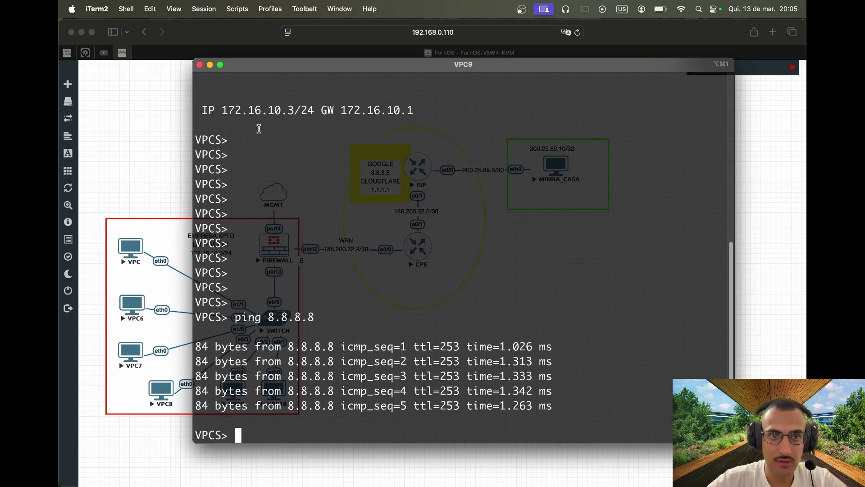
Step: Copy VPC9's DHCP-assigned IP address from the console and switch back to the FortiOS page in Safari
{"action": "left_click_drag", "start_coordinate": [221, 112], "coordinate": [295, 114]}
{"action": "right_click", "coordinate": [275, 113]}
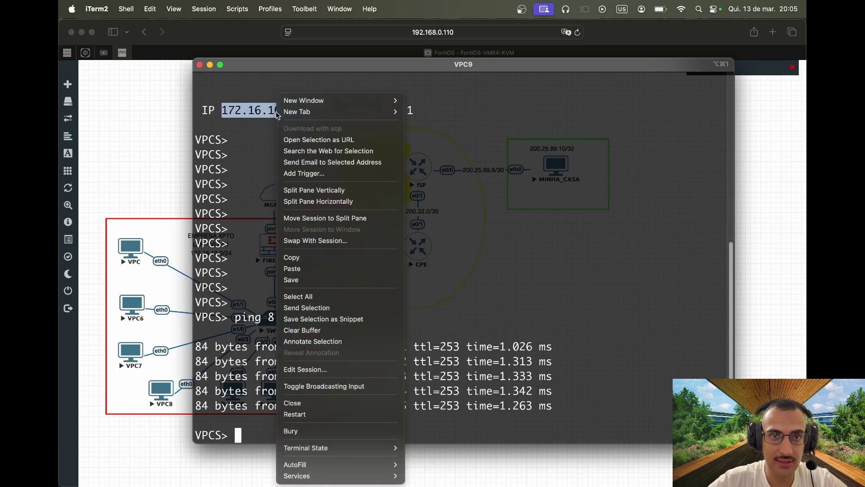
{"action": "left_click", "coordinate": [298, 257]}
{"action": "left_click", "coordinate": [143, 135]}
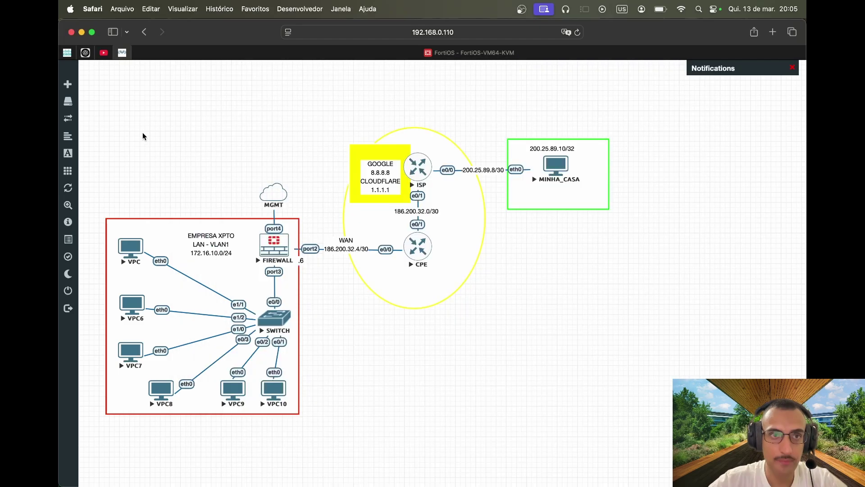
{"action": "mouse_move", "coordinate": [331, 53]}
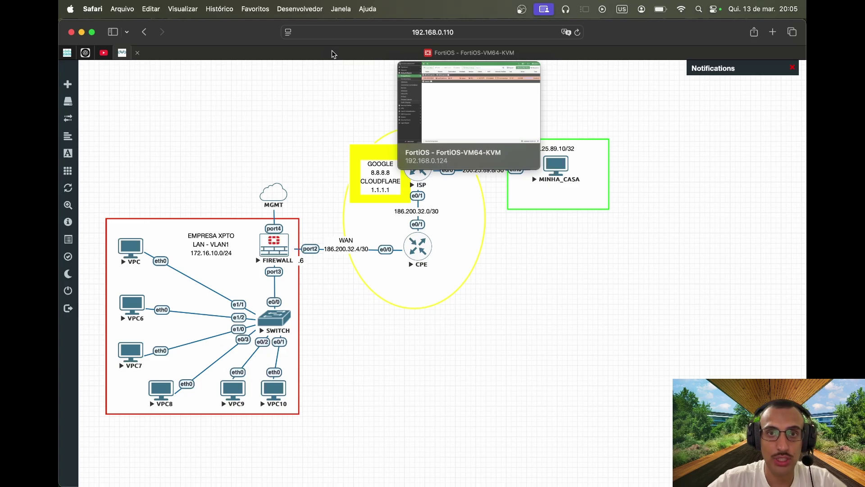
{"action": "left_click", "coordinate": [332, 53]}
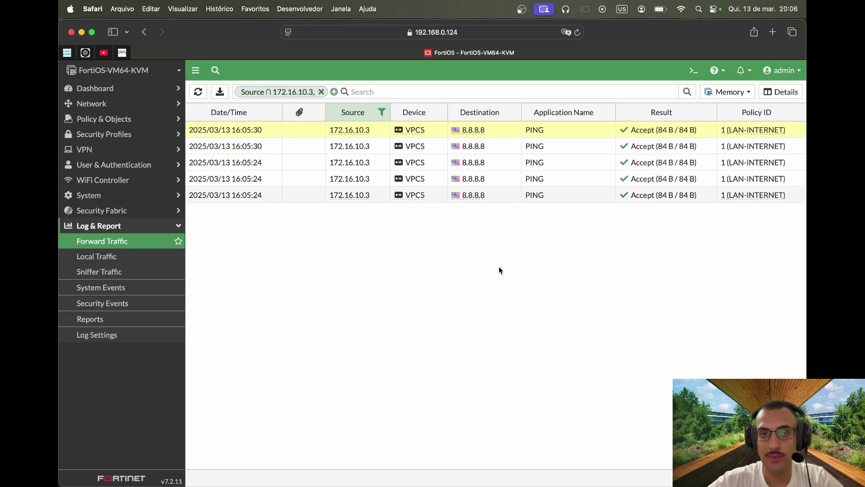
Step: Open the newest forward traffic log entry for 172.16.10.3 and examine its NAT translation, source address and source NAT IP
{"action": "double_click", "coordinate": [289, 130]}
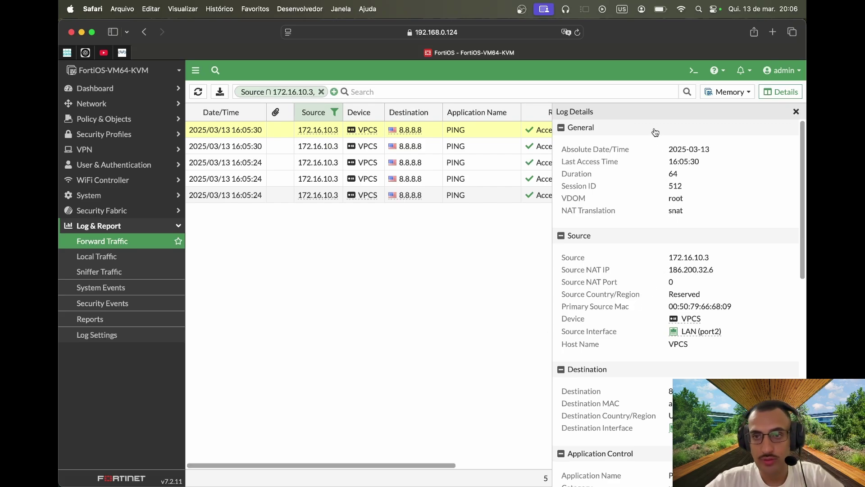
{"action": "left_click_drag", "start_coordinate": [569, 212], "coordinate": [680, 208]}
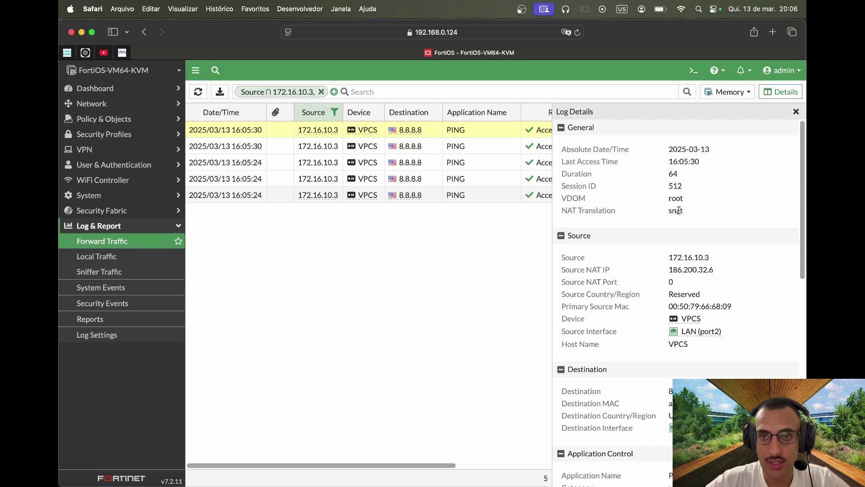
{"action": "double_click", "coordinate": [679, 210]}
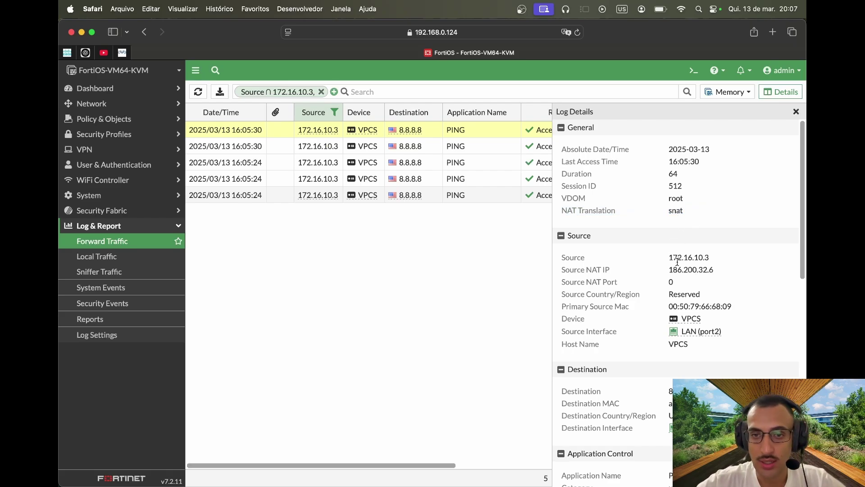
{"action": "left_click_drag", "start_coordinate": [668, 257], "coordinate": [709, 259]}
{"action": "left_click", "coordinate": [691, 259]}
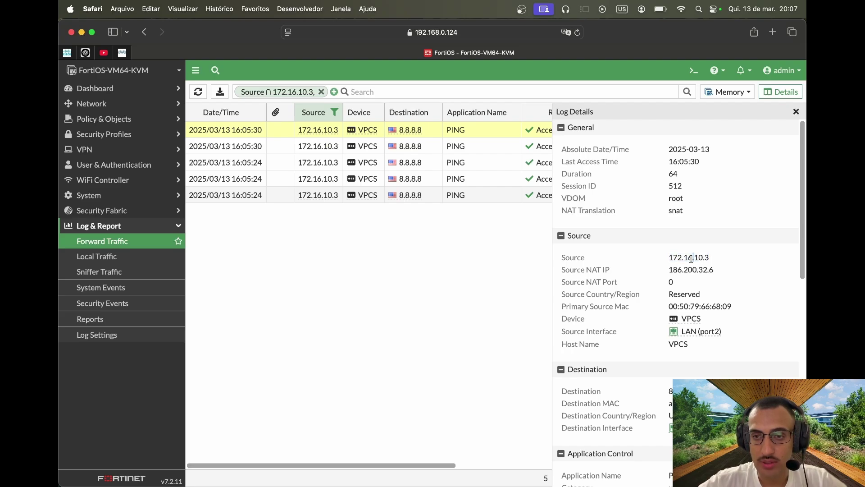
{"action": "triple_click", "coordinate": [691, 258]}
{"action": "left_click", "coordinate": [718, 269]}
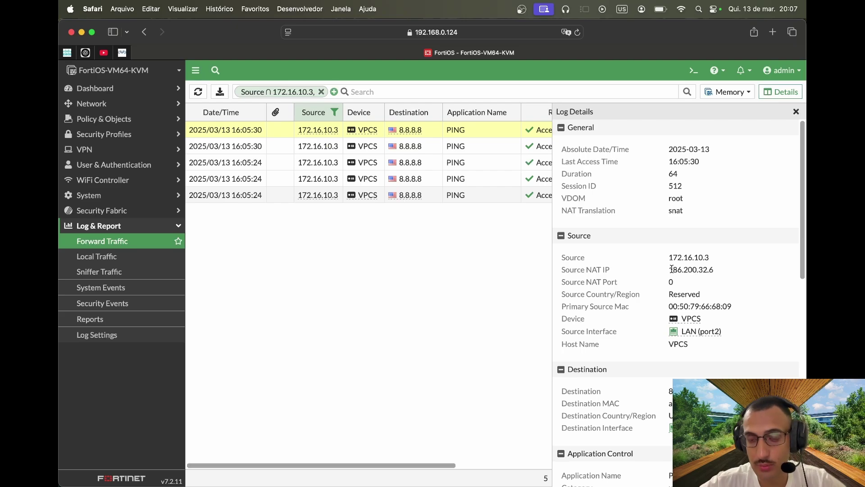
{"action": "left_click_drag", "start_coordinate": [671, 269], "coordinate": [714, 268]}
{"action": "left_click", "coordinate": [700, 271]}
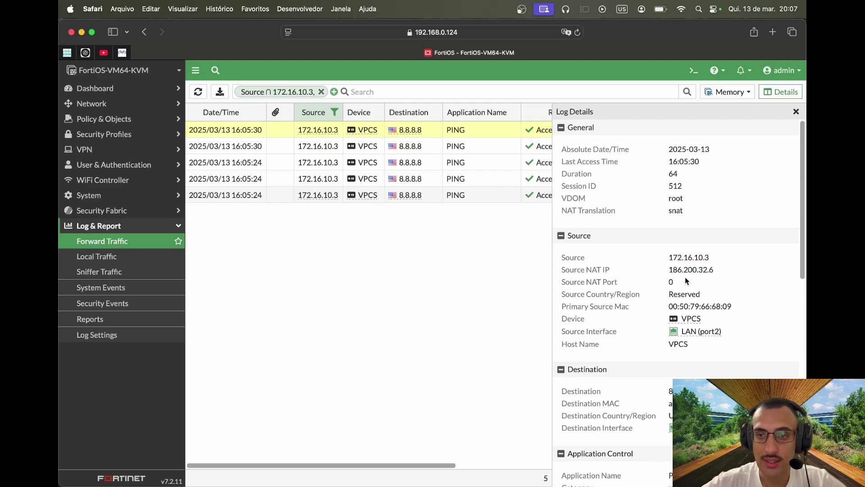
{"action": "double_click", "coordinate": [688, 269]}
{"action": "left_click", "coordinate": [723, 267]}
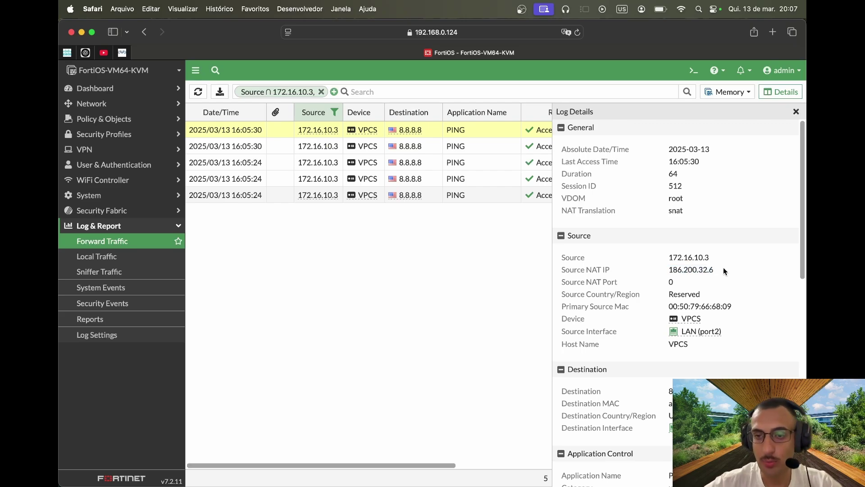
{"action": "scroll", "coordinate": [723, 266], "scroll_direction": "down", "scroll_amount": 2}
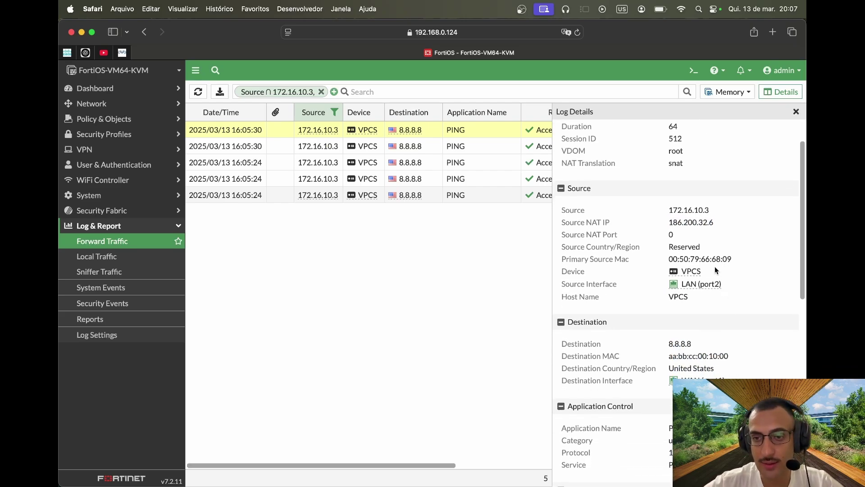
{"action": "left_click", "coordinate": [335, 282]}
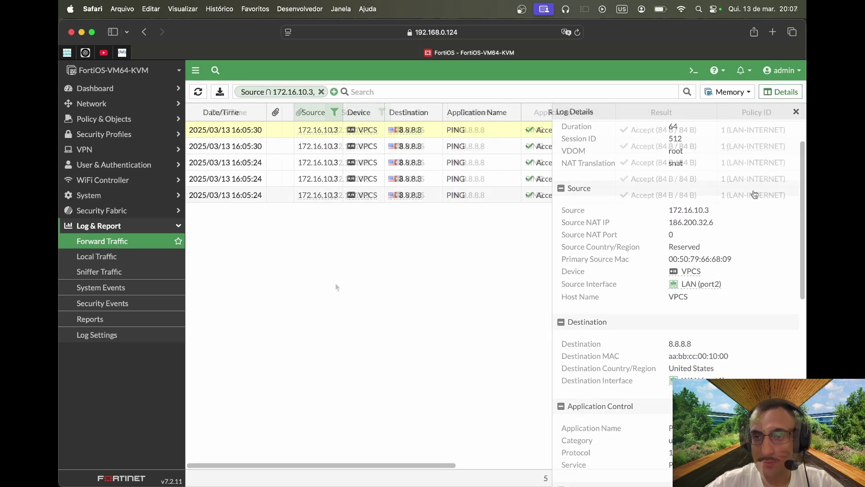
Step: Open the LAN-INTERNET firewall policy for editing and set its IP pool configuration to Use Dynamic IP Pool
{"action": "left_click", "coordinate": [147, 124]}
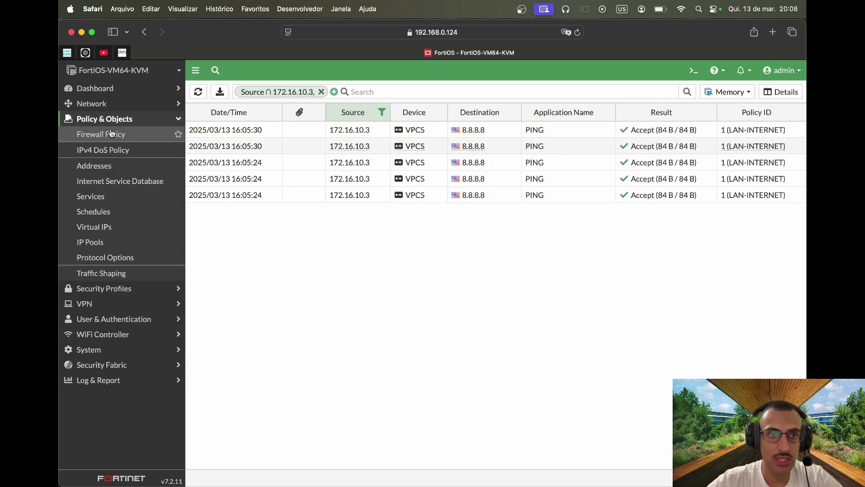
{"action": "left_click", "coordinate": [121, 135]}
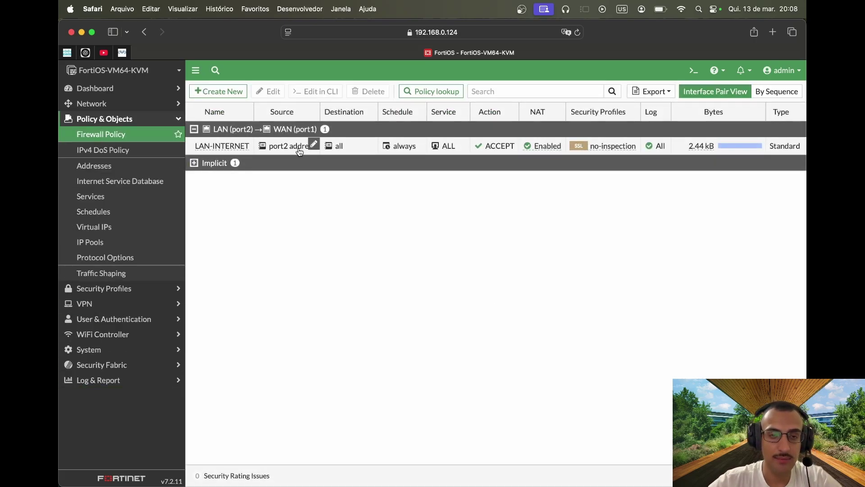
{"action": "left_click", "coordinate": [310, 146]}
{"action": "left_click", "coordinate": [270, 93]}
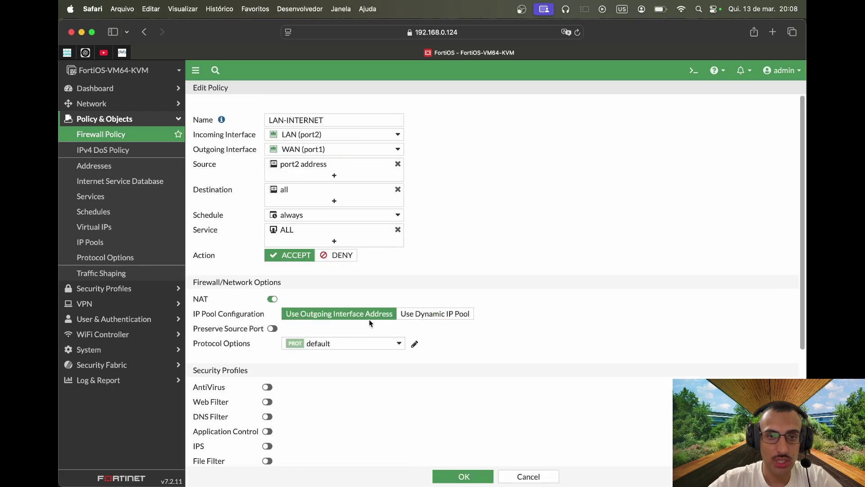
{"action": "left_click", "coordinate": [432, 318]}
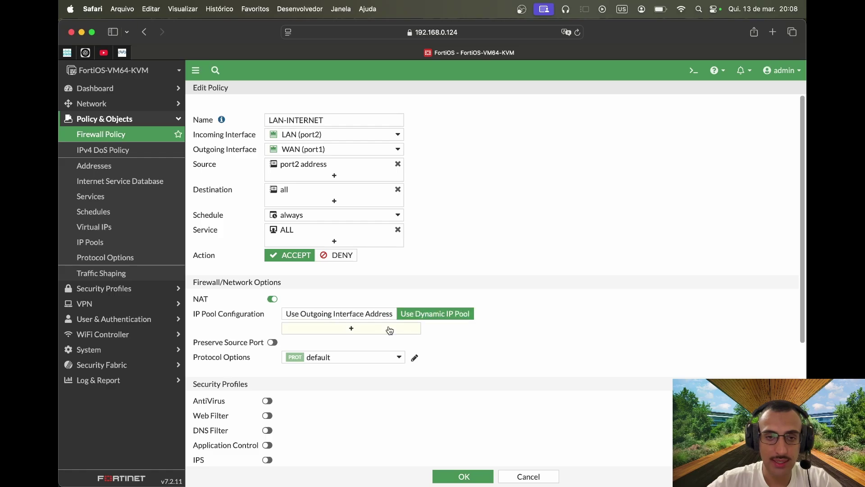
{"action": "left_click", "coordinate": [347, 332]}
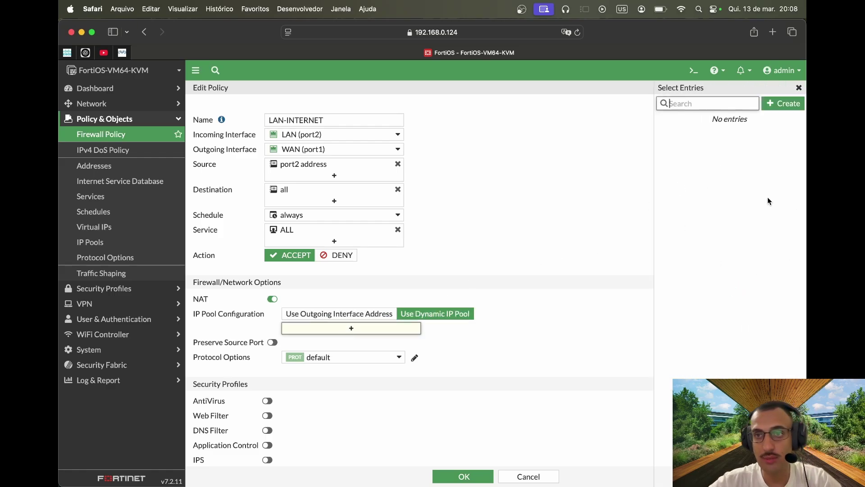
{"action": "left_click", "coordinate": [712, 131]}
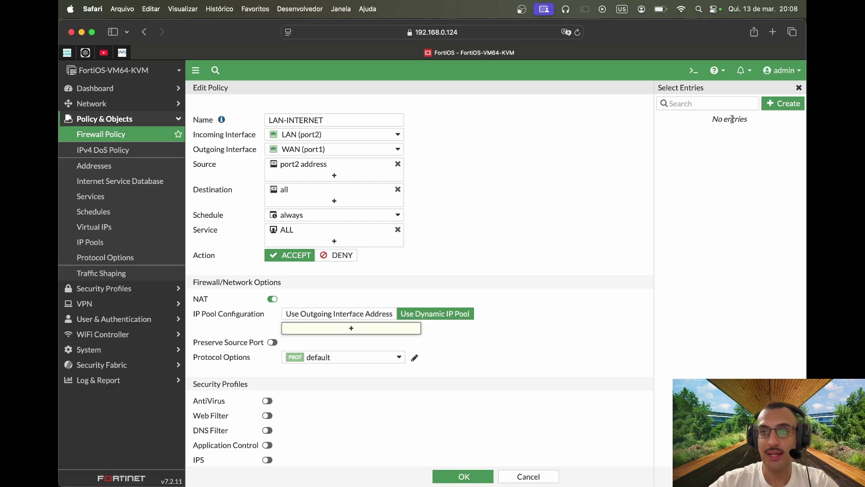
{"action": "left_click", "coordinate": [790, 104]}
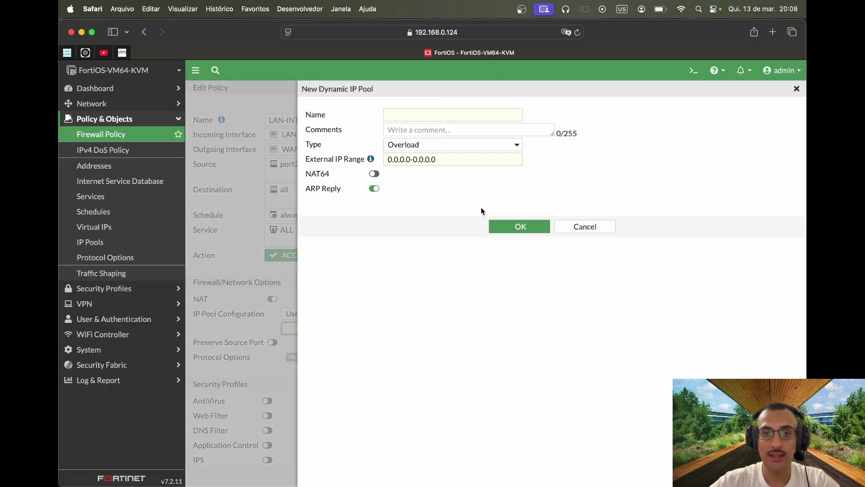
{"action": "left_click", "coordinate": [577, 229]}
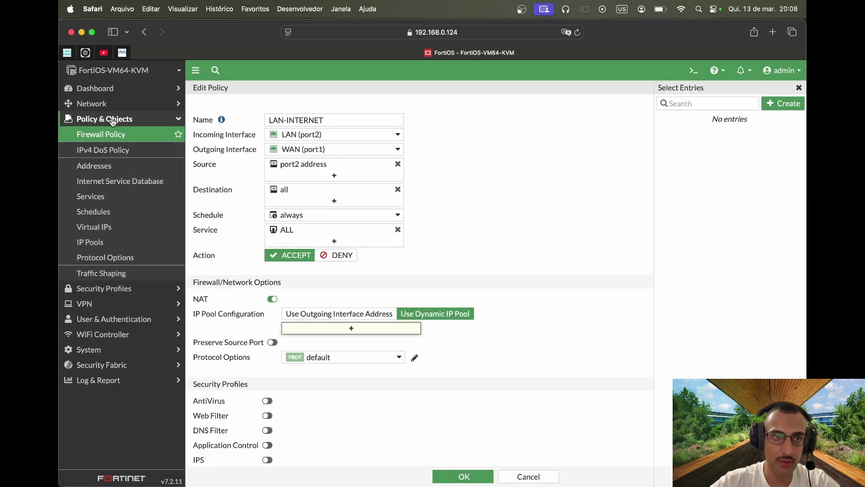
Step: Start creating a new dynamic IP pool and name it XPTO
{"action": "left_click", "coordinate": [93, 243]}
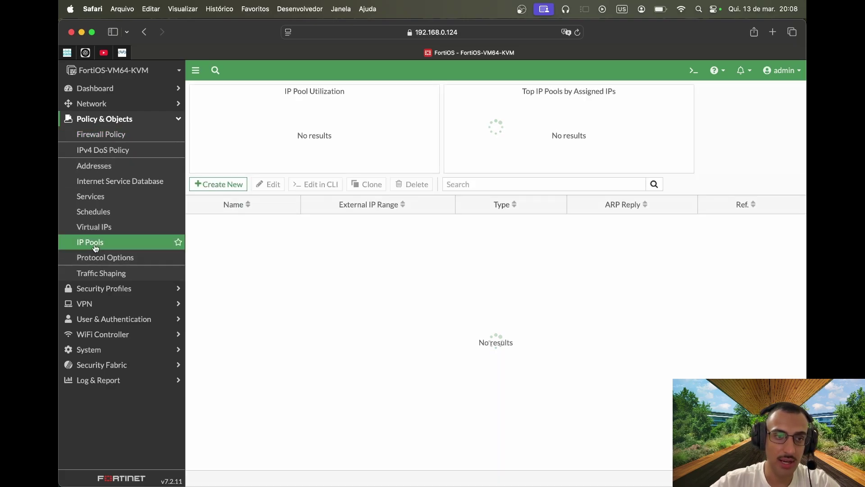
{"action": "left_click", "coordinate": [228, 184]}
{"action": "left_click", "coordinate": [354, 115]}
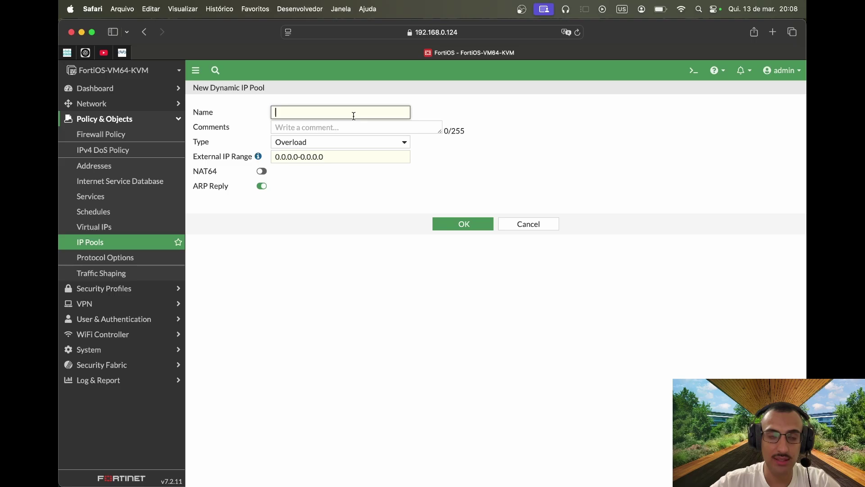
{"action": "type", "text": "XPTO"}
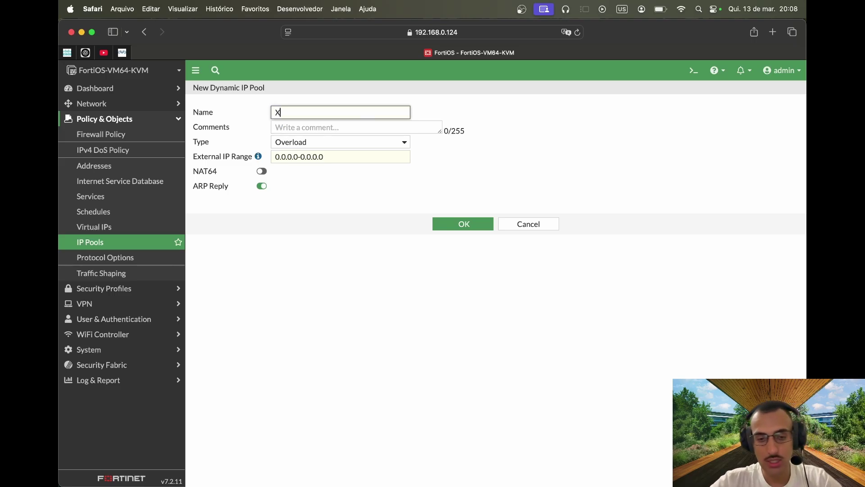
Step: Examine the available type options and the external IP range setting of the new XPTO pool
{"action": "left_click", "coordinate": [370, 145]}
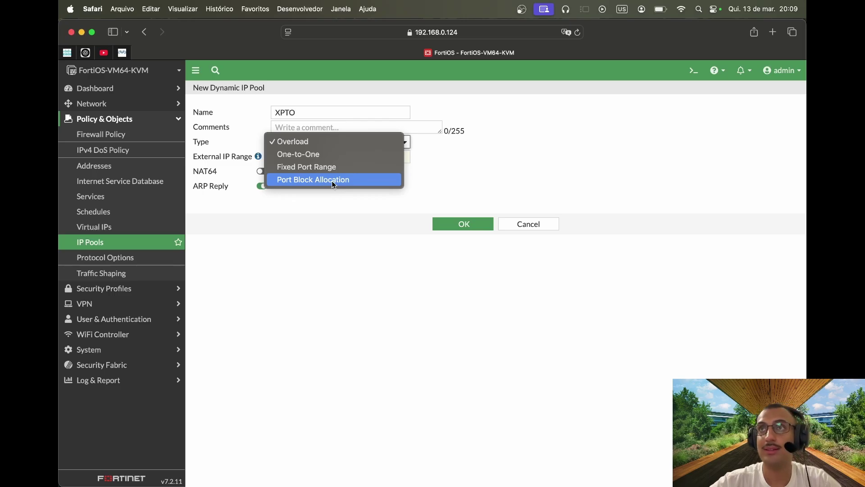
{"action": "left_click", "coordinate": [448, 183]}
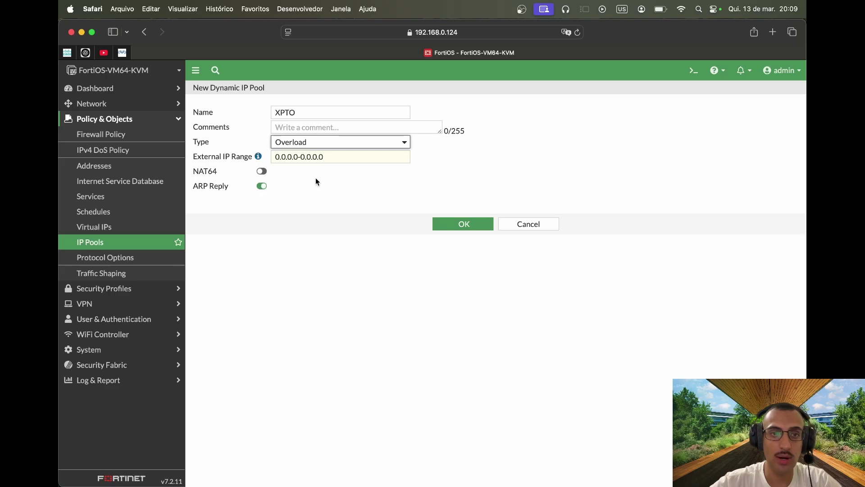
{"action": "triple_click", "coordinate": [368, 155]}
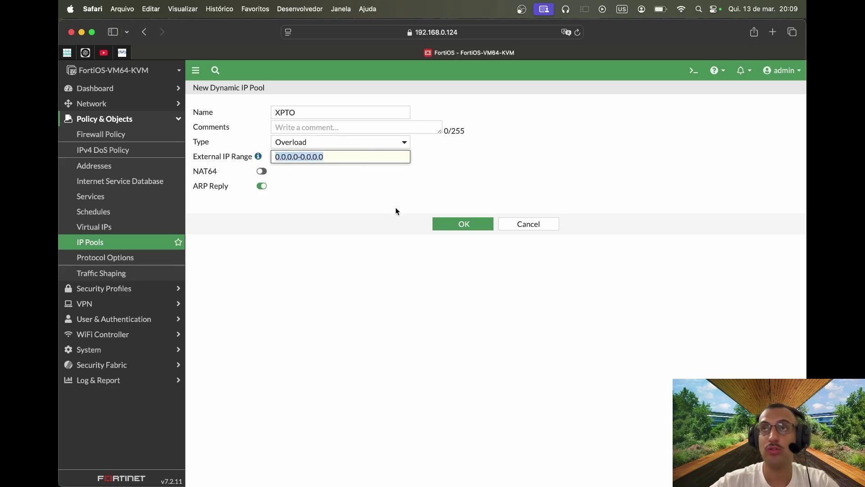
{"action": "left_click", "coordinate": [365, 245]}
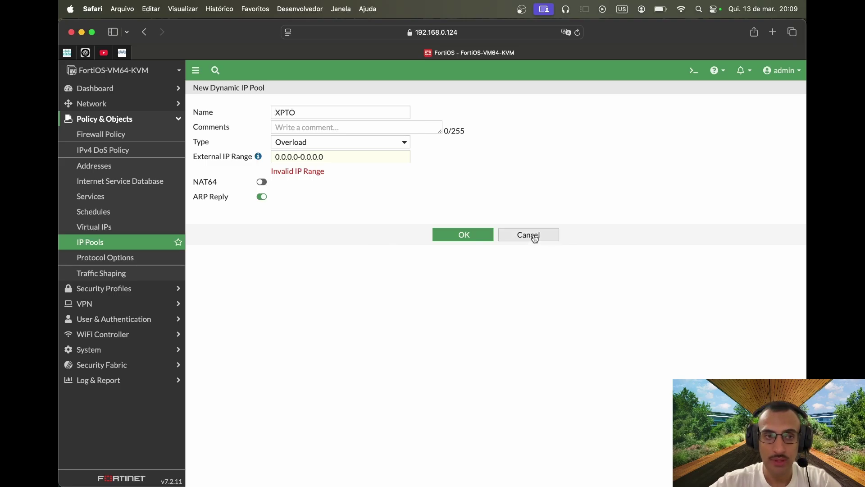
Step: Discard the unsaved XPTO pool and return to the firewall policy list
{"action": "left_click", "coordinate": [109, 243]}
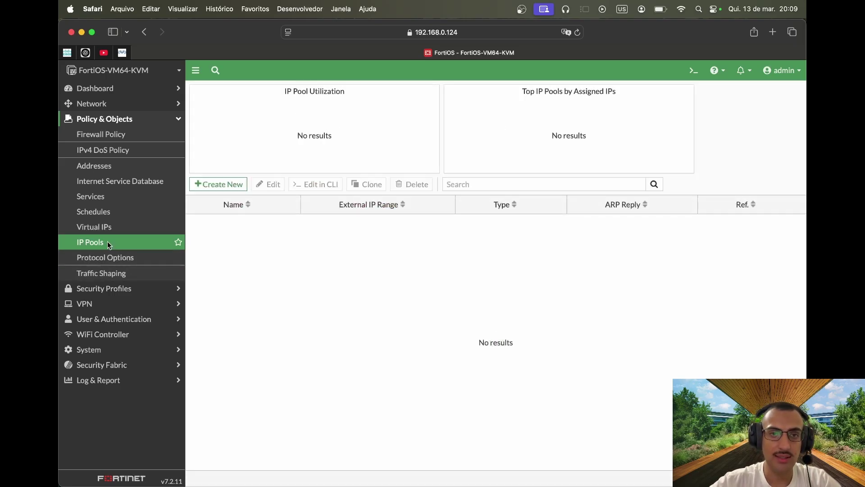
{"action": "left_click", "coordinate": [122, 137]}
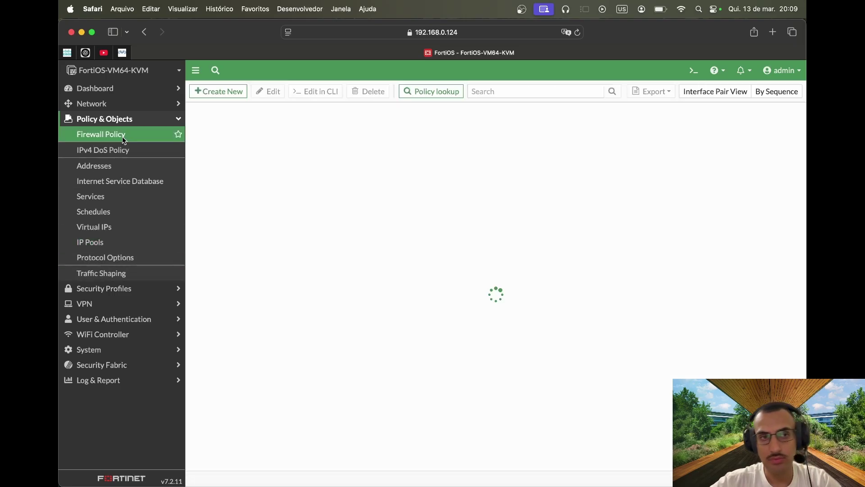